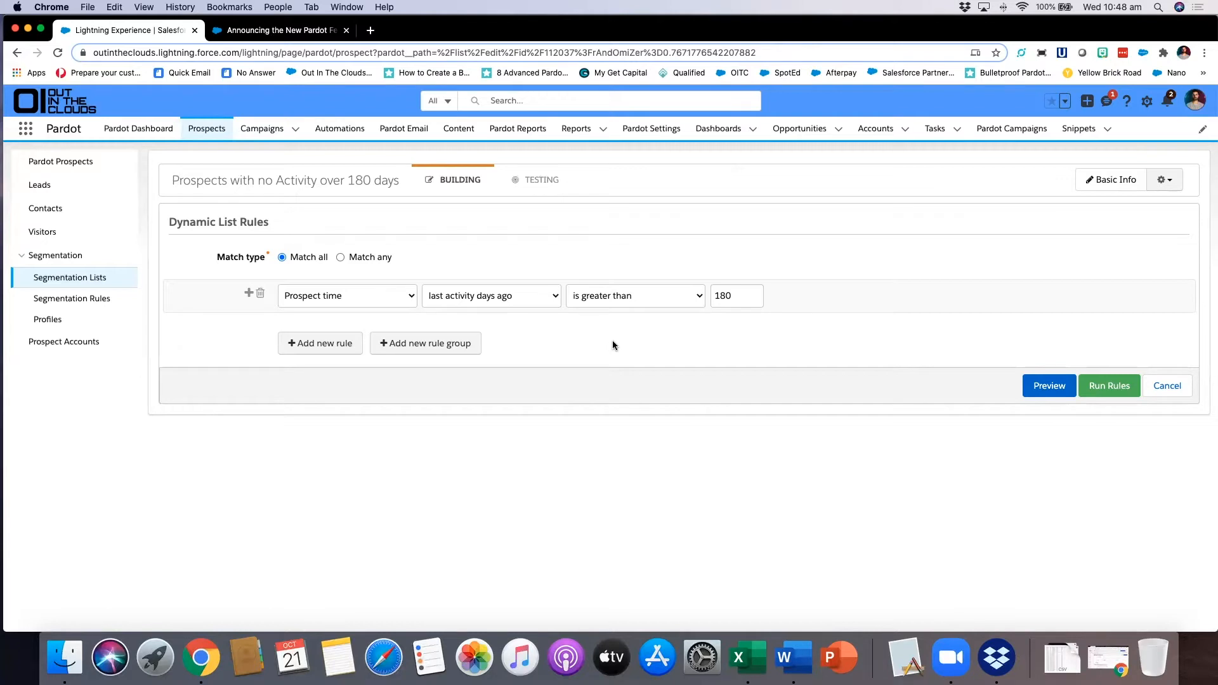
Keep the dynamic list rule as Prospect time, last activity days ago, is greater than, and run the rules, confirming the run
left_click(321, 295)
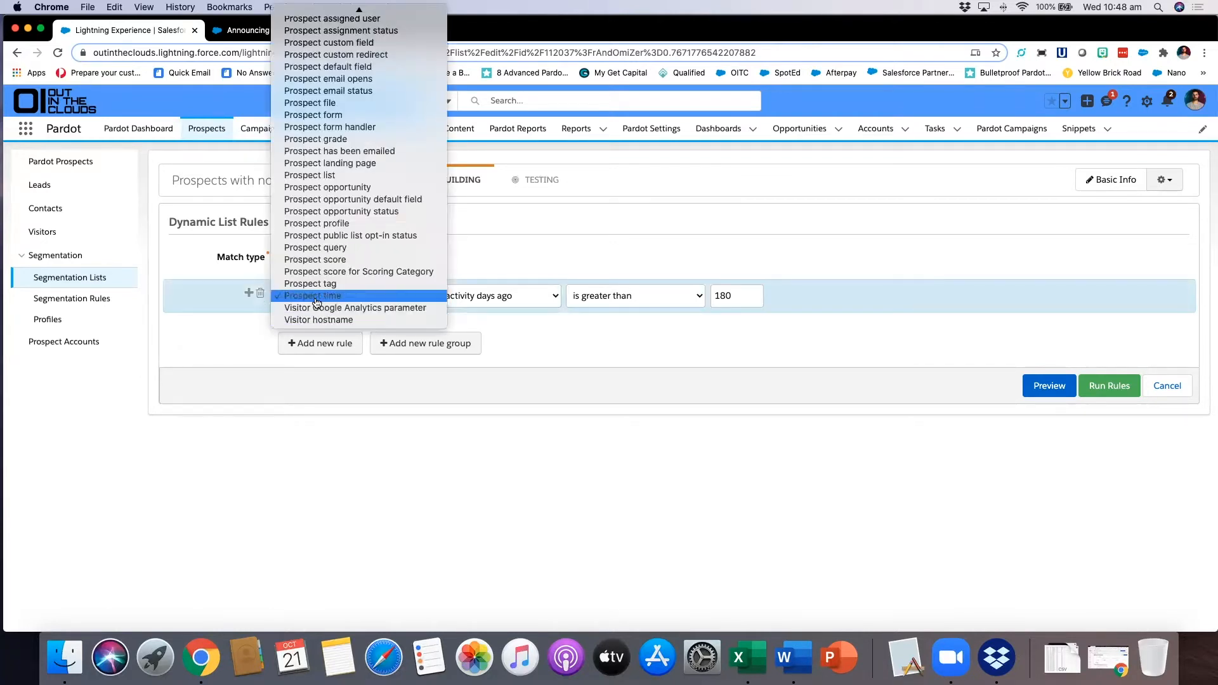
left_click(317, 297)
left_click(504, 297)
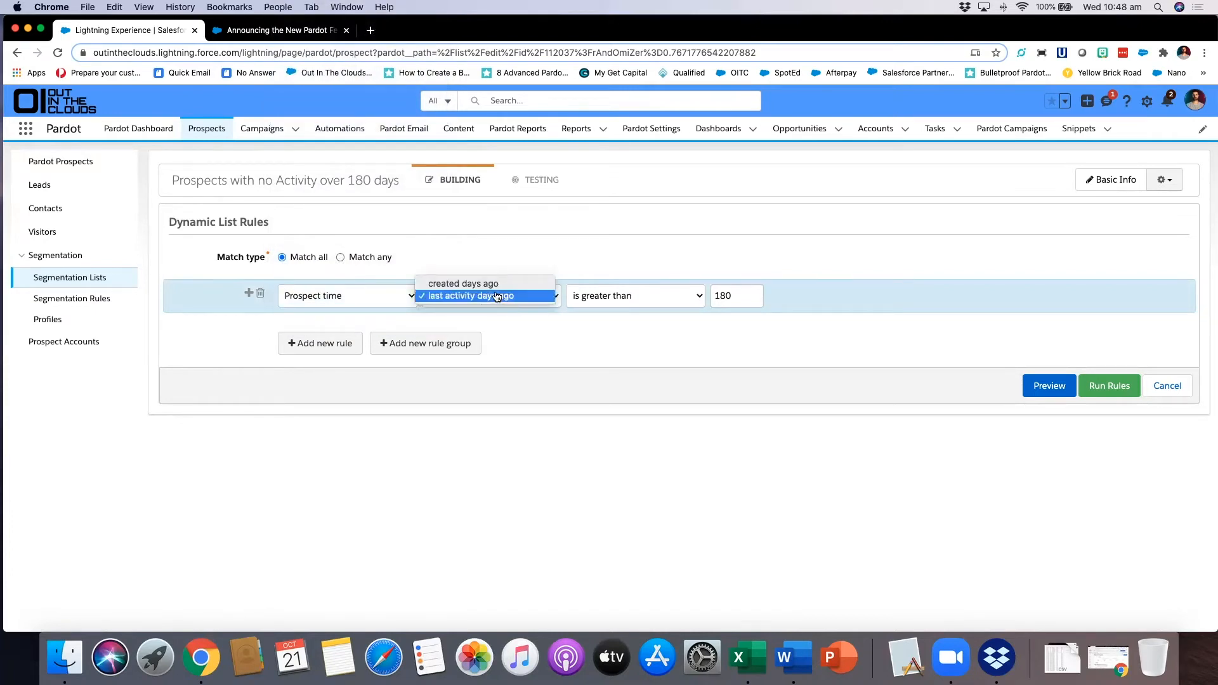
left_click(487, 299)
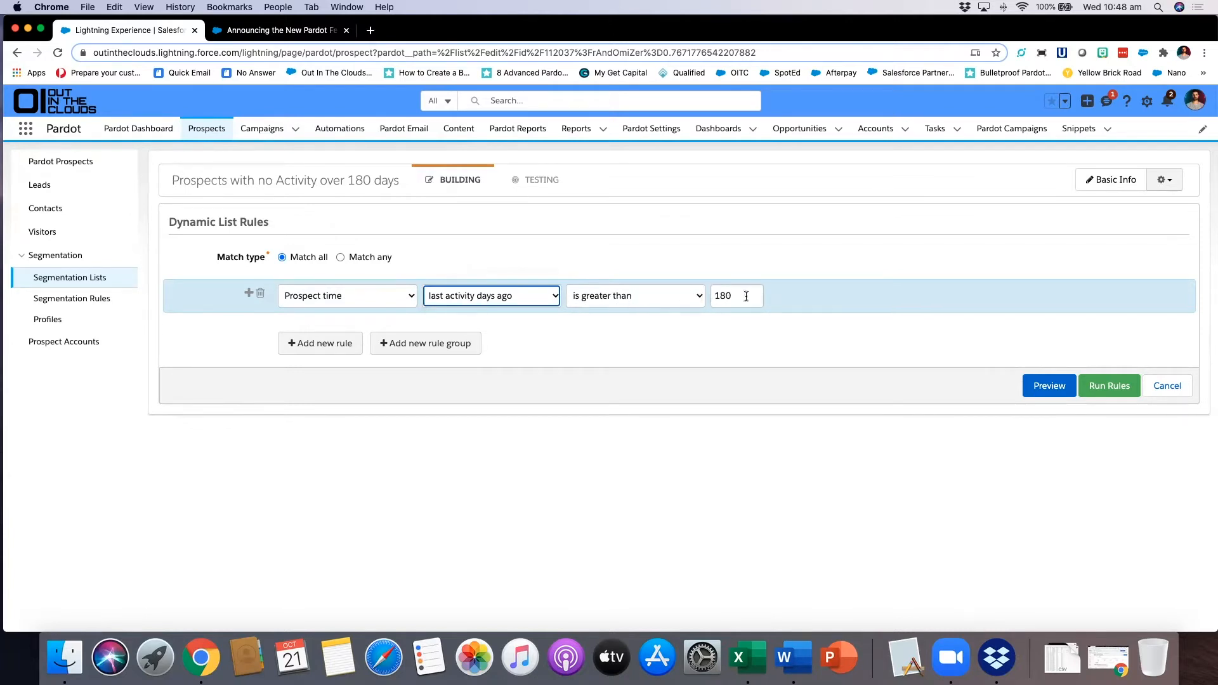
left_click(659, 301)
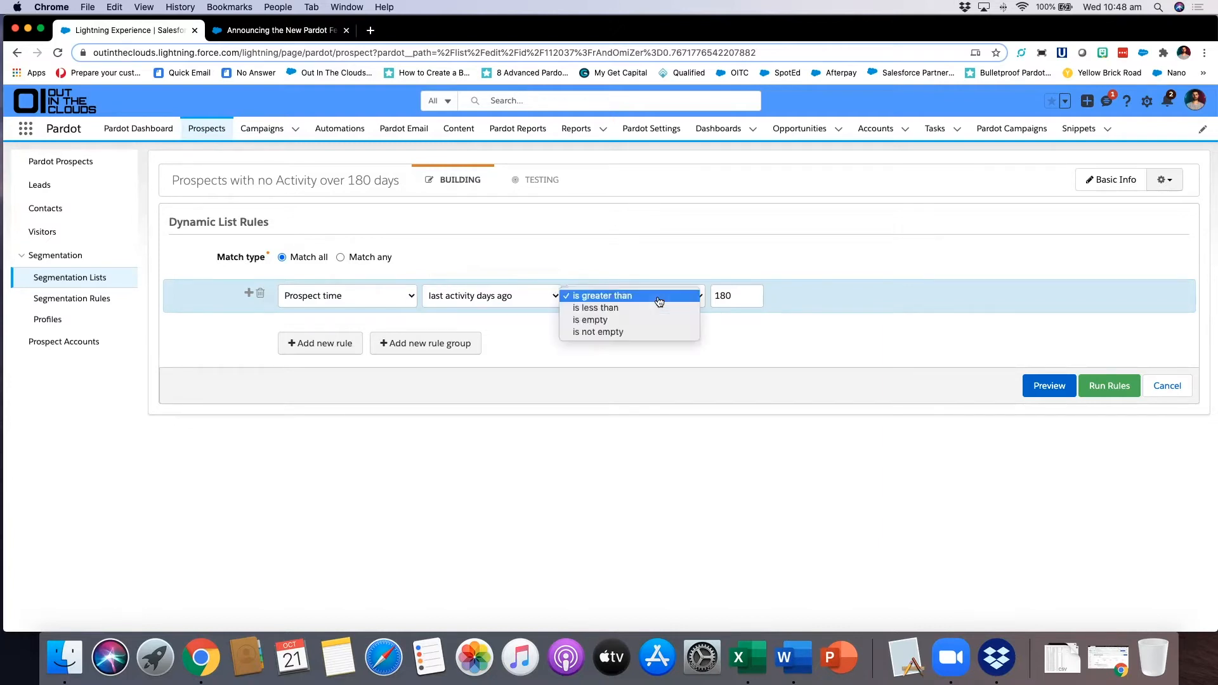
left_click(810, 284)
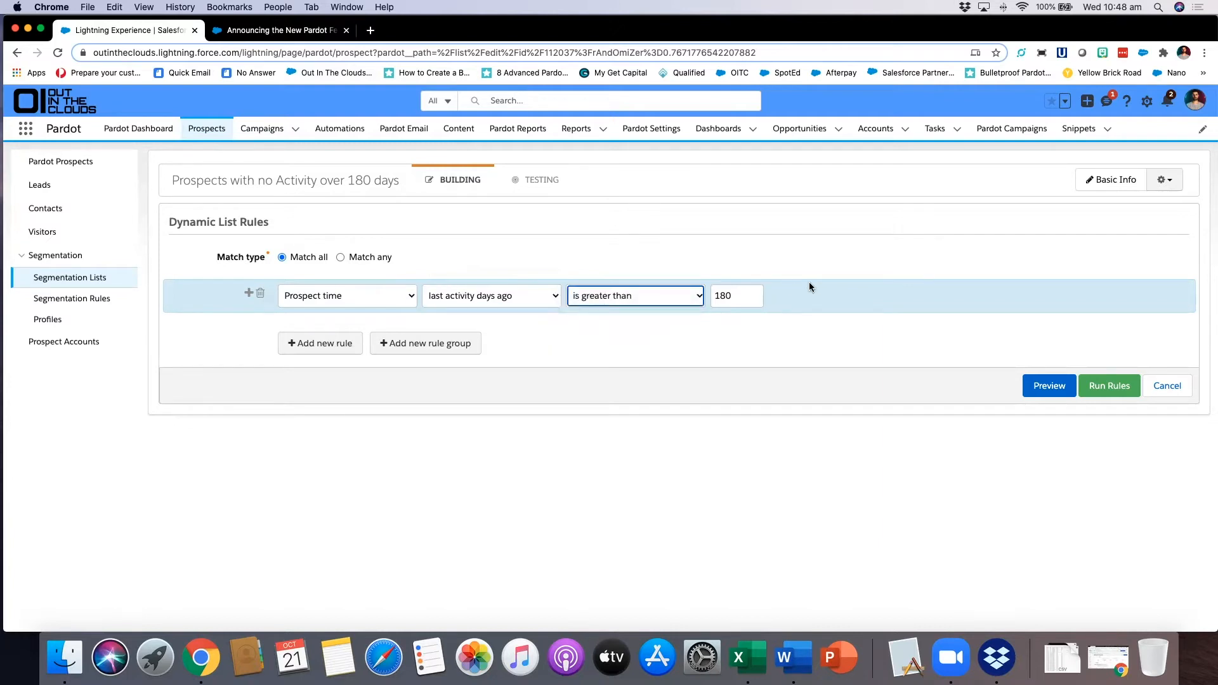
left_click(1112, 387)
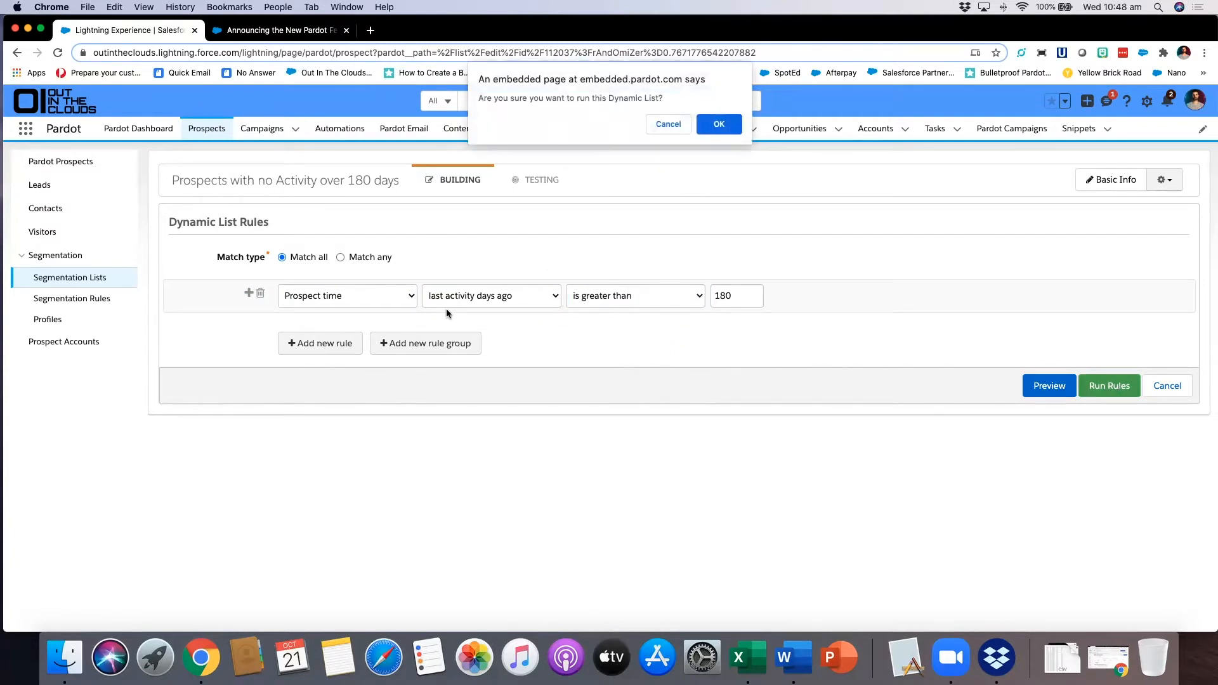
left_click(719, 124)
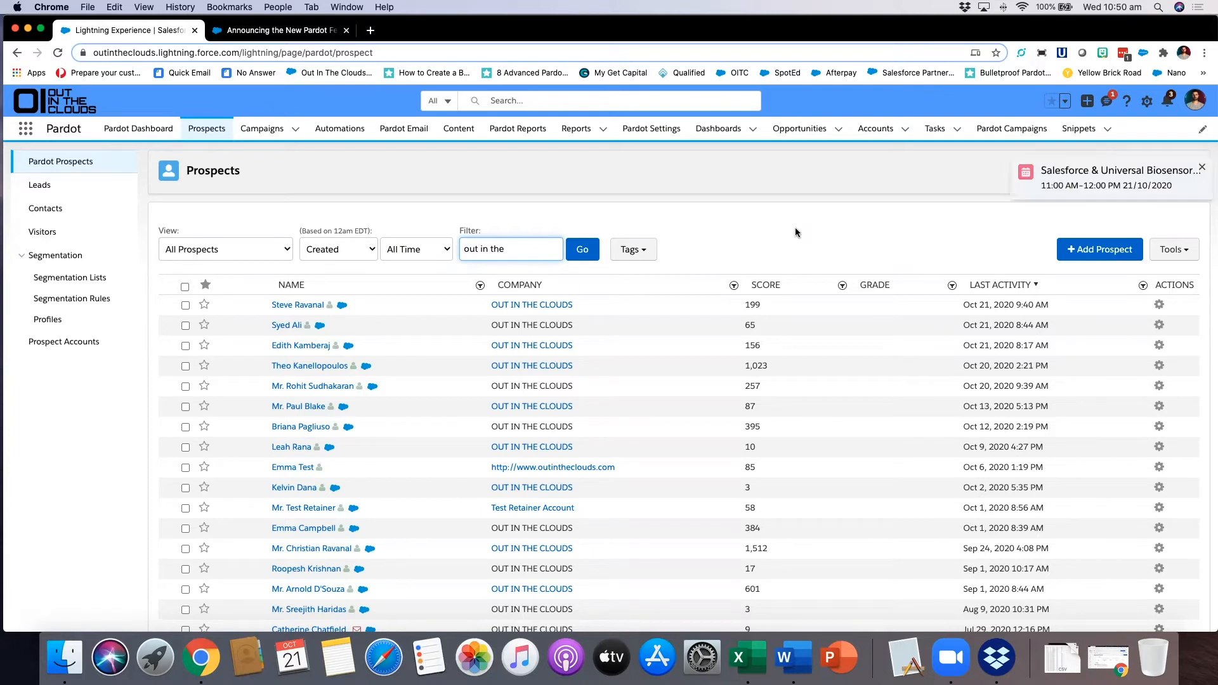
Select all listed prospects matching the "out in the" filter and choose Delete as their bulk action without applying it
left_click(1201, 168)
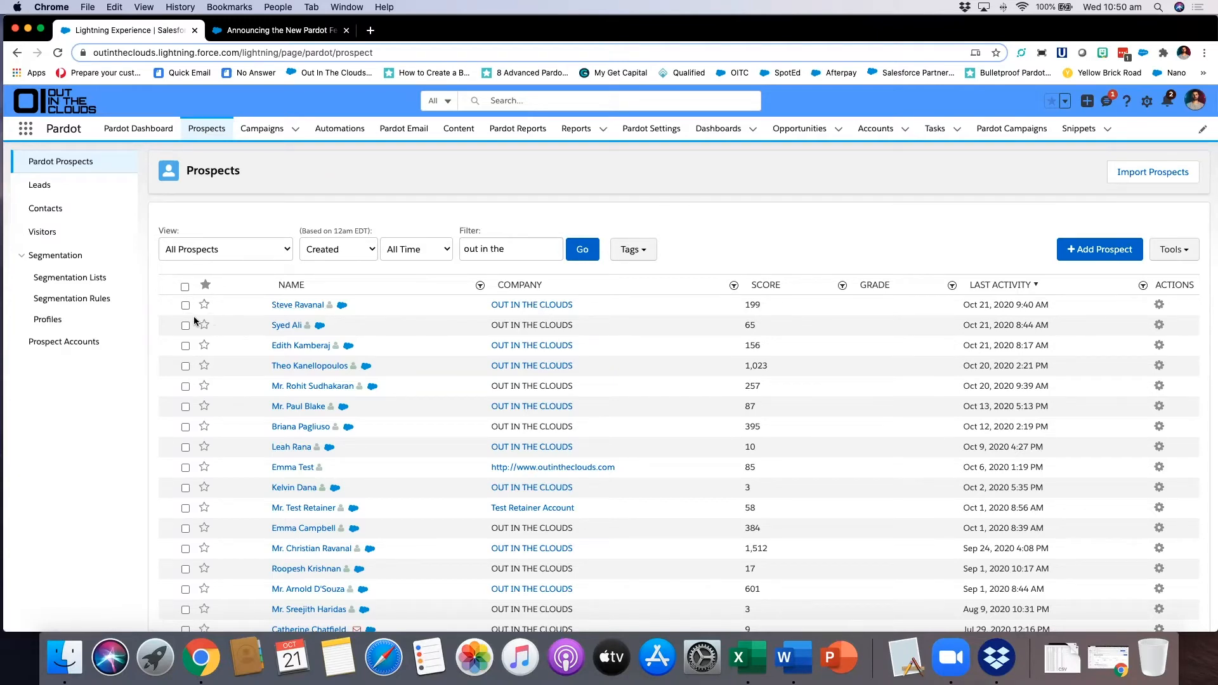
left_click(184, 290)
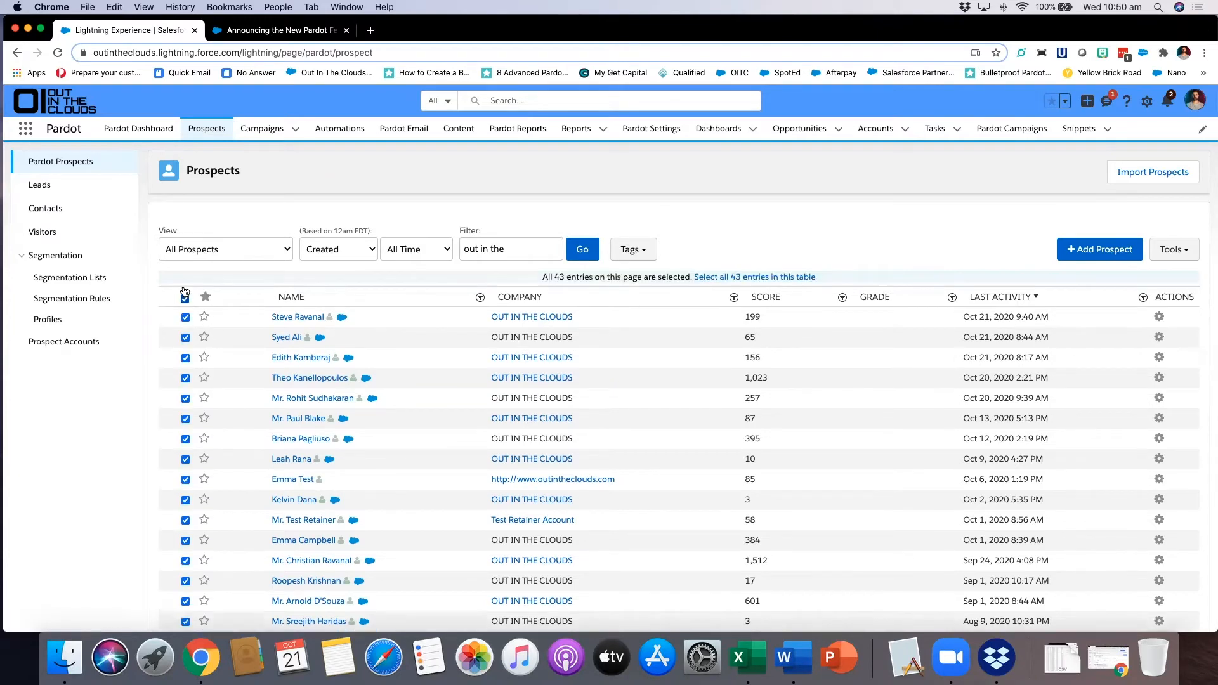
scroll(256, 373, "down", 15)
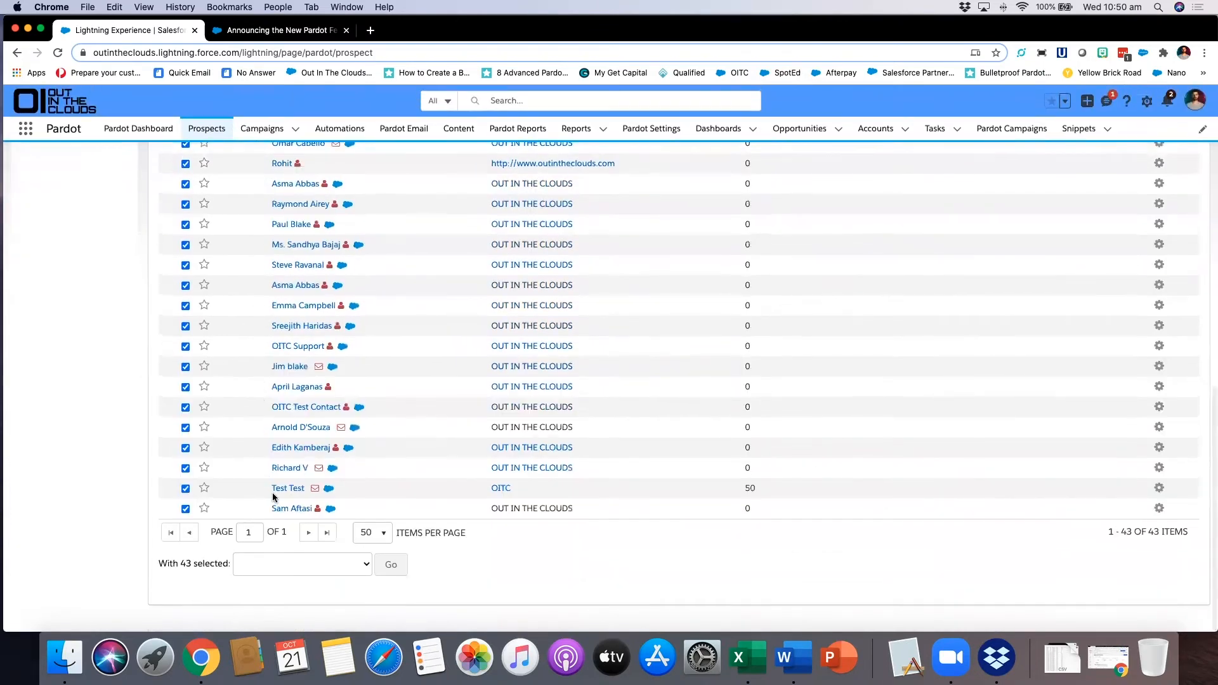
left_click(280, 565)
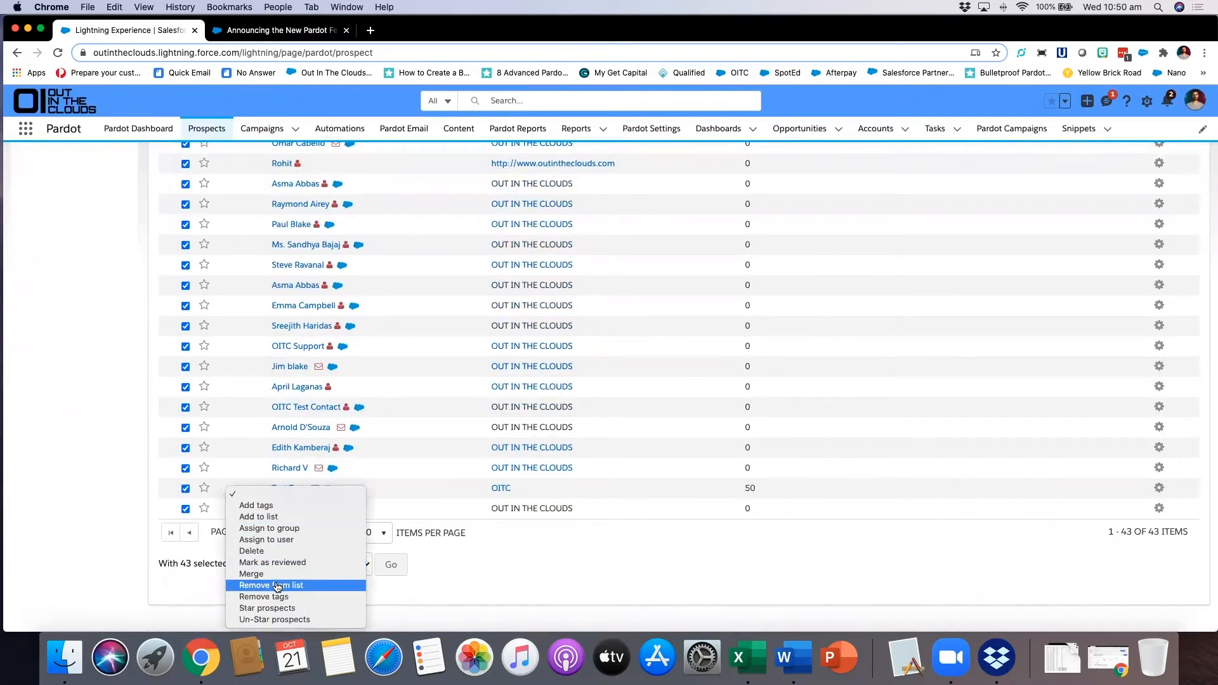
left_click(258, 552)
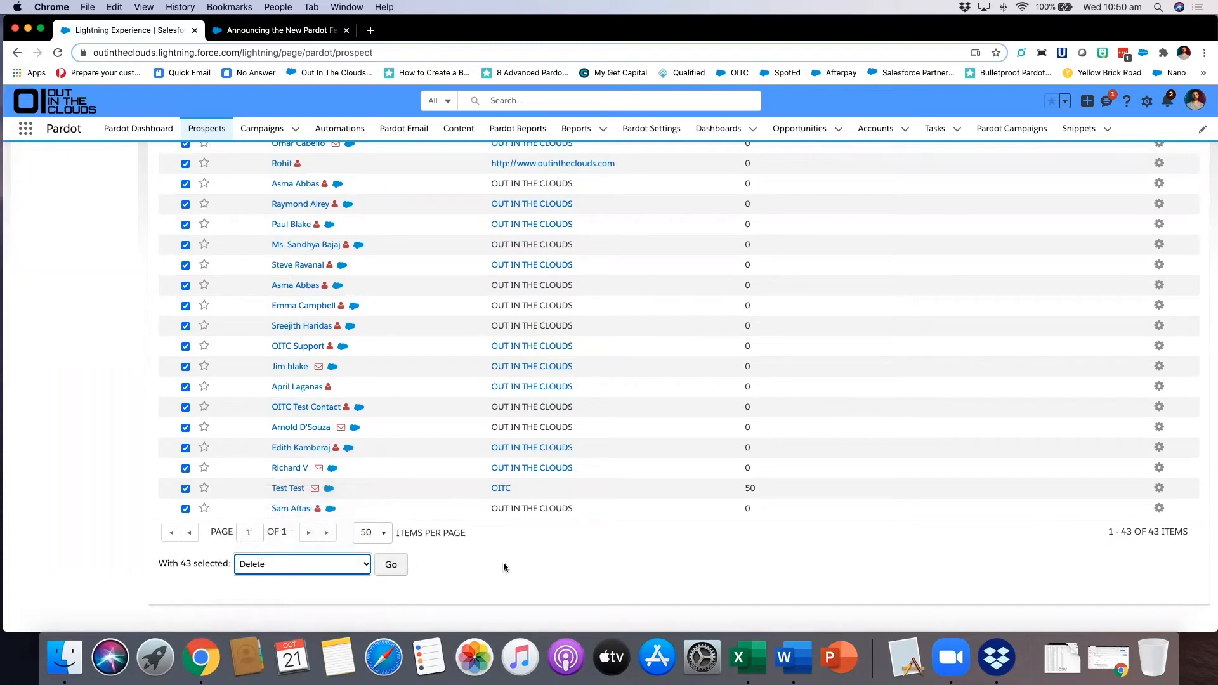
scroll(508, 570, "up", 15)
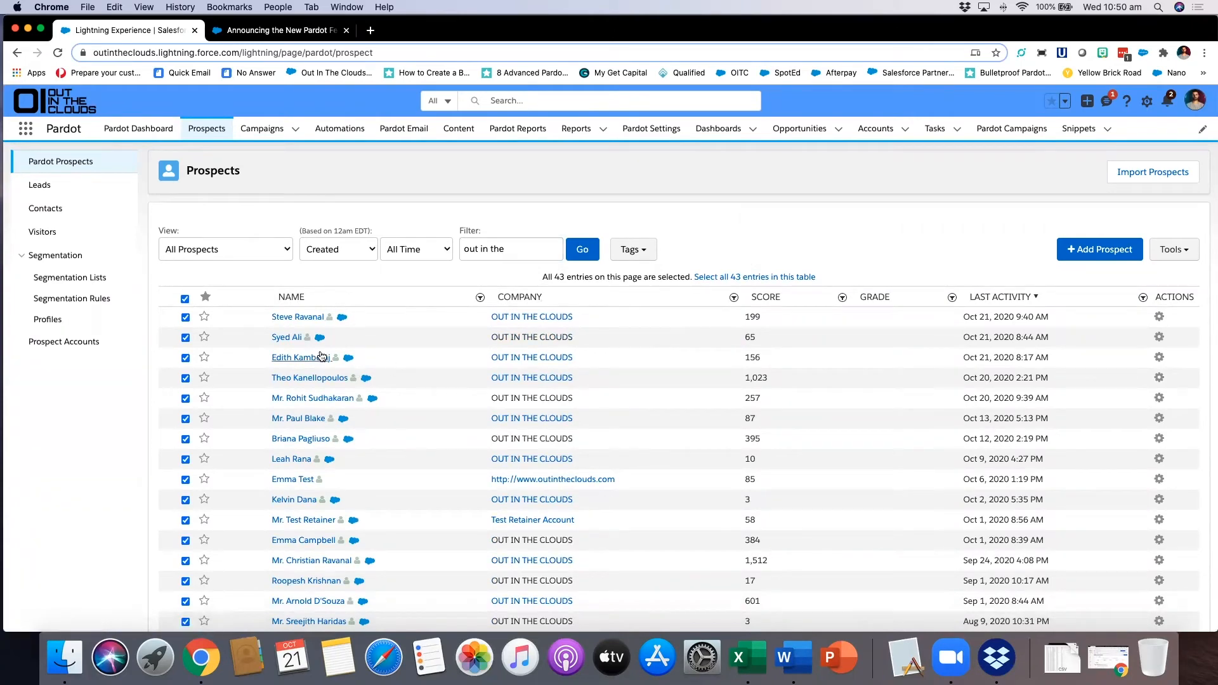
scroll(593, 393, "down", 15)
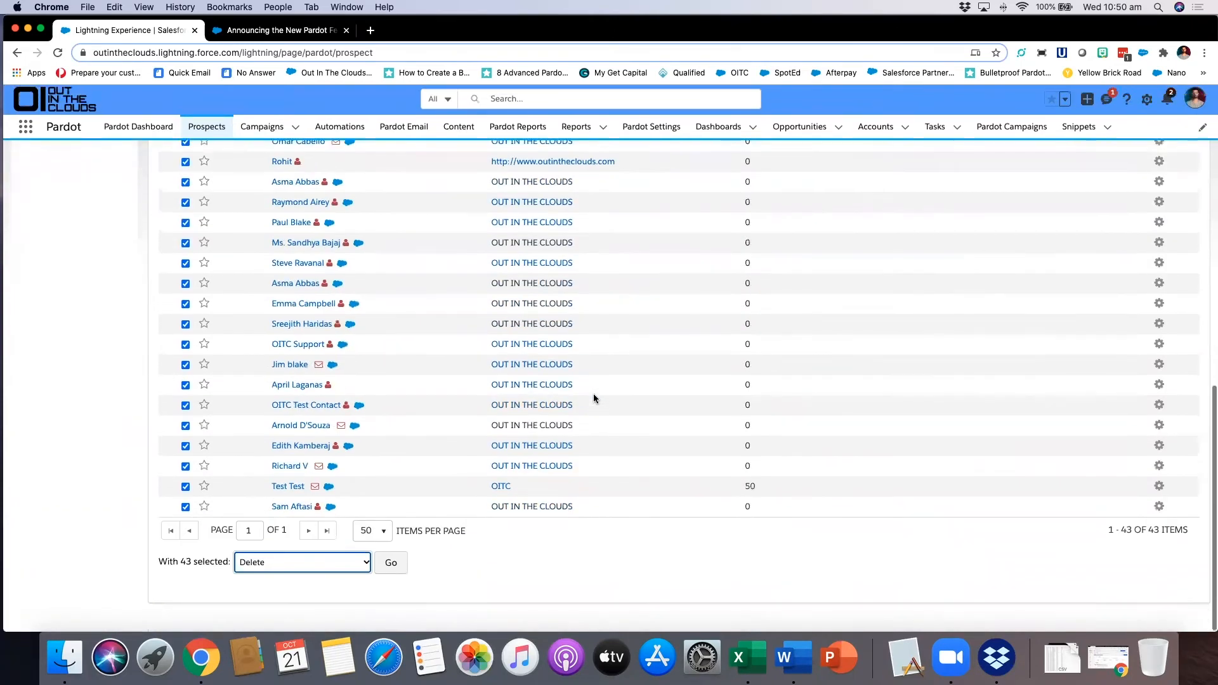
scroll(593, 398, "up", 15)
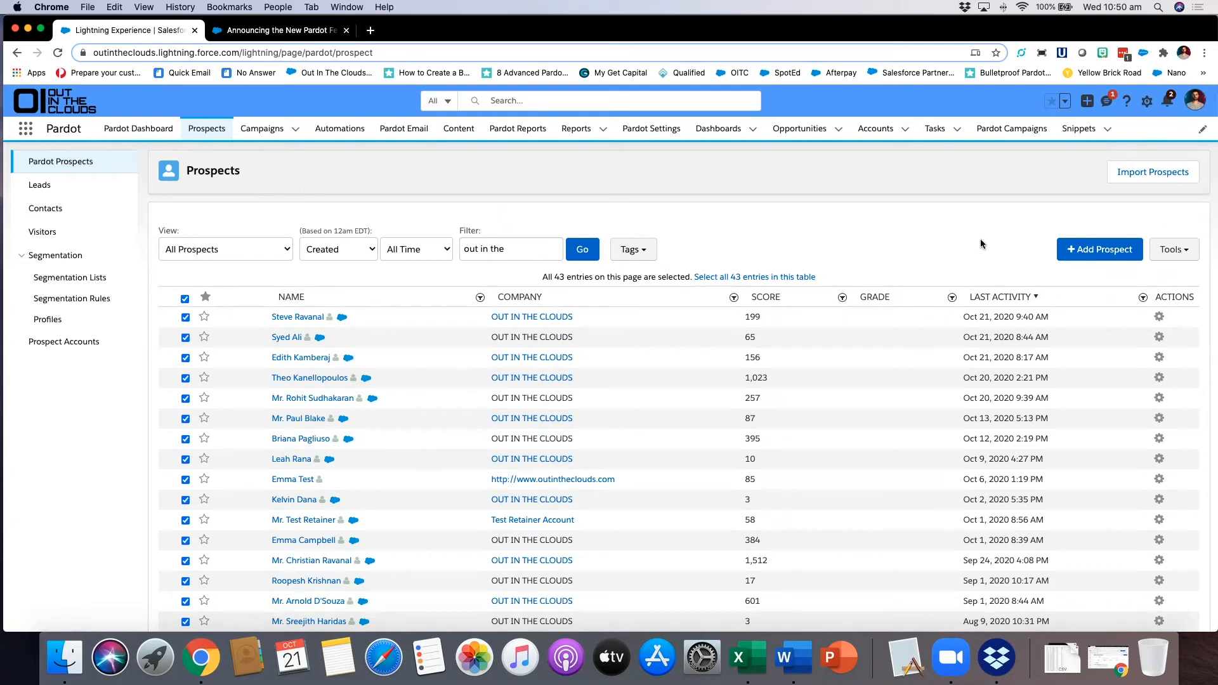
Start a prospect import that creates or updates by email address, upload Pardot_Ninja.csv, and accept the marketing policy compliance statement
left_click(1140, 181)
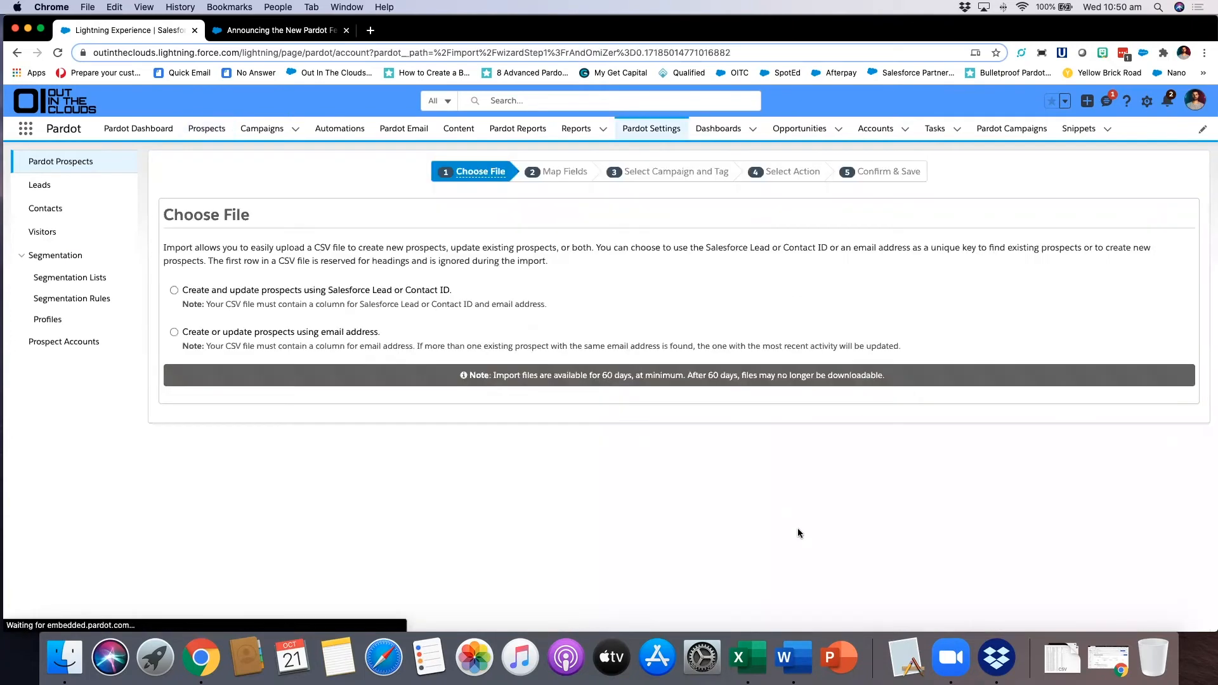
right_click(757, 667)
left_click(760, 604)
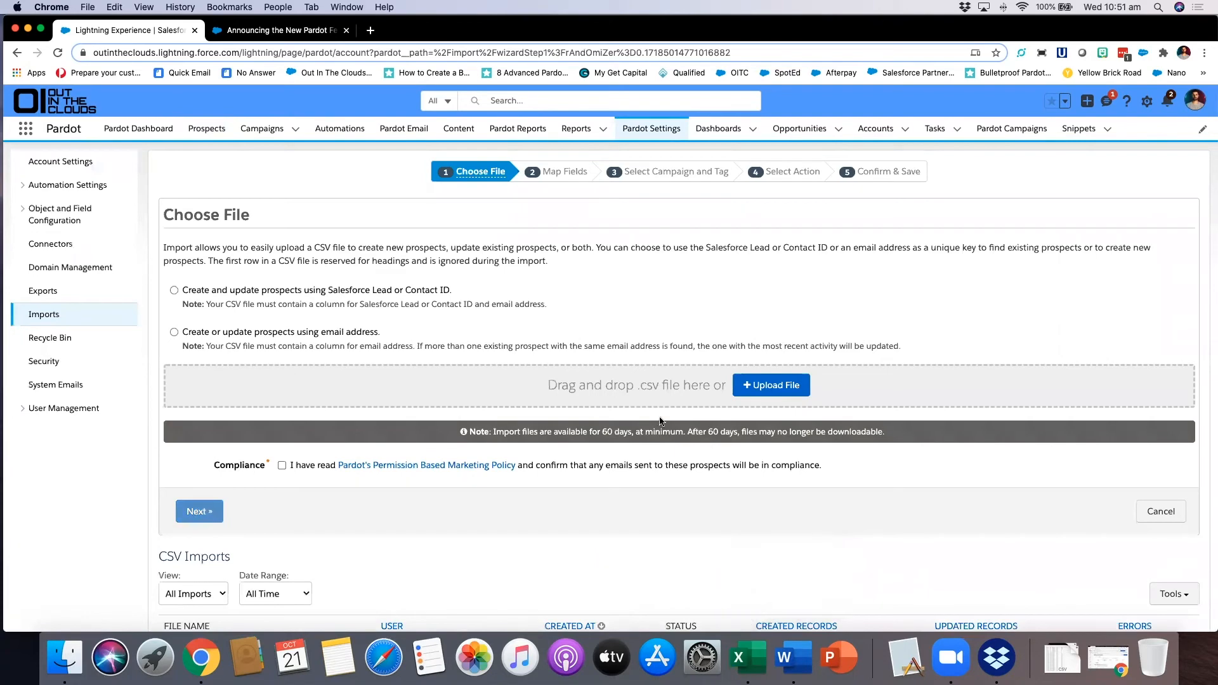
left_click(174, 332)
left_click(761, 387)
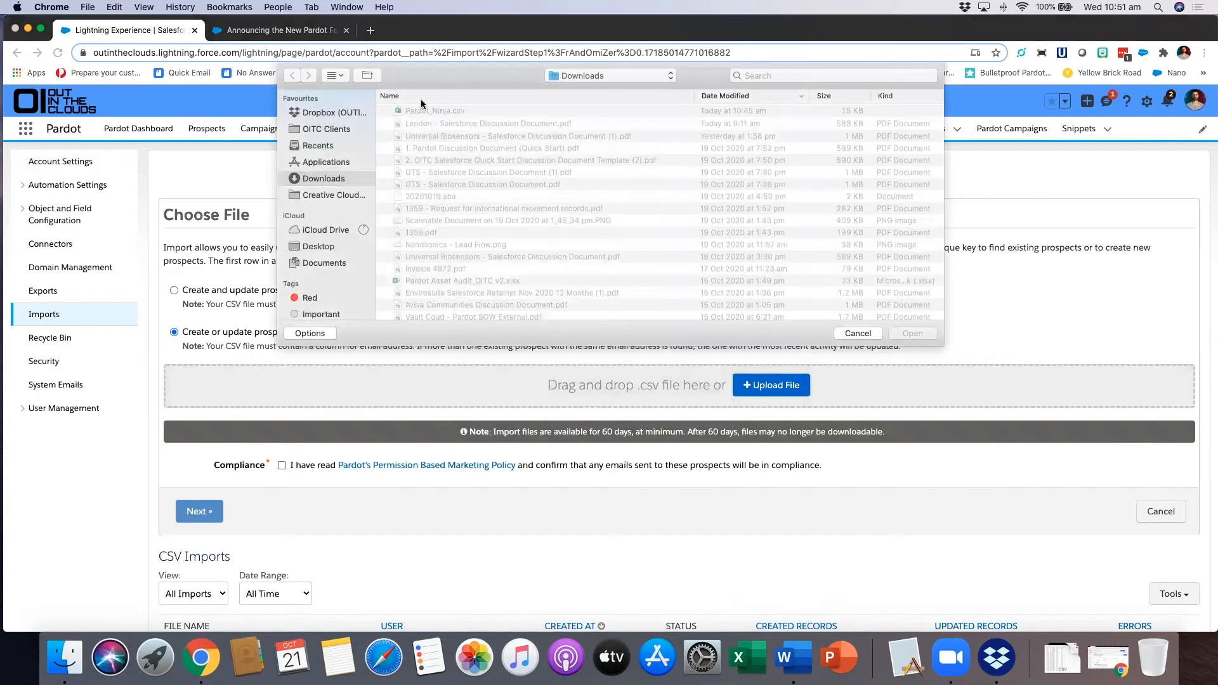
left_click(424, 112)
left_click(920, 335)
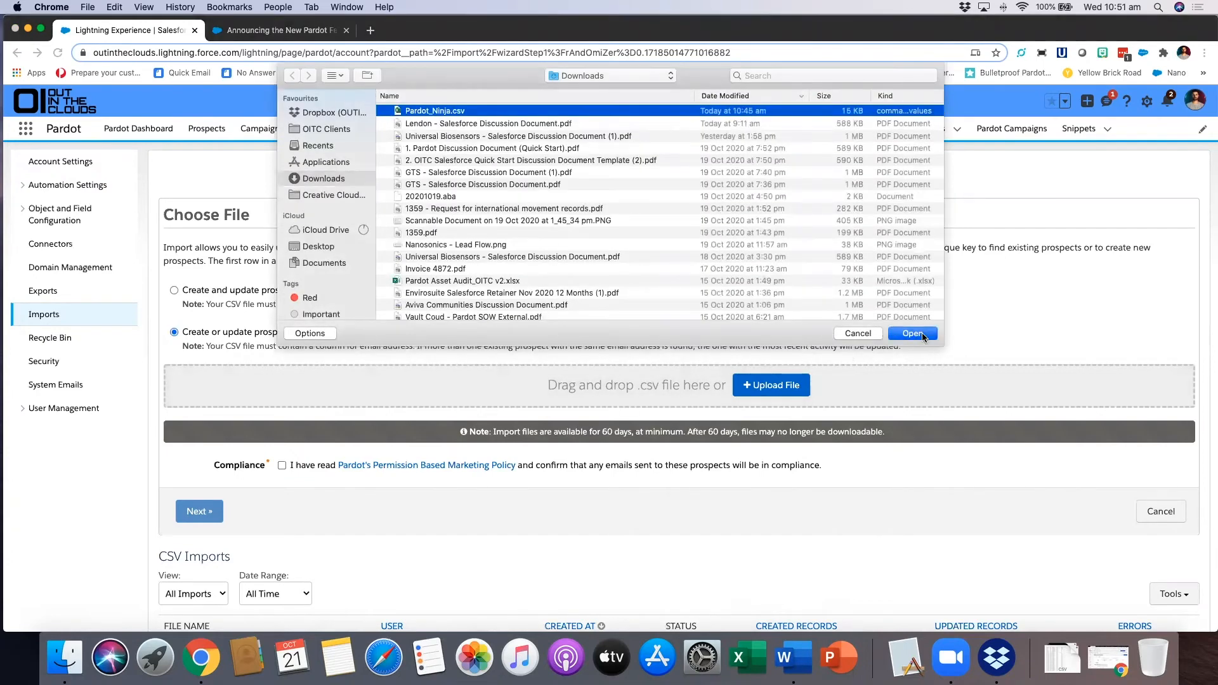
left_click(280, 438)
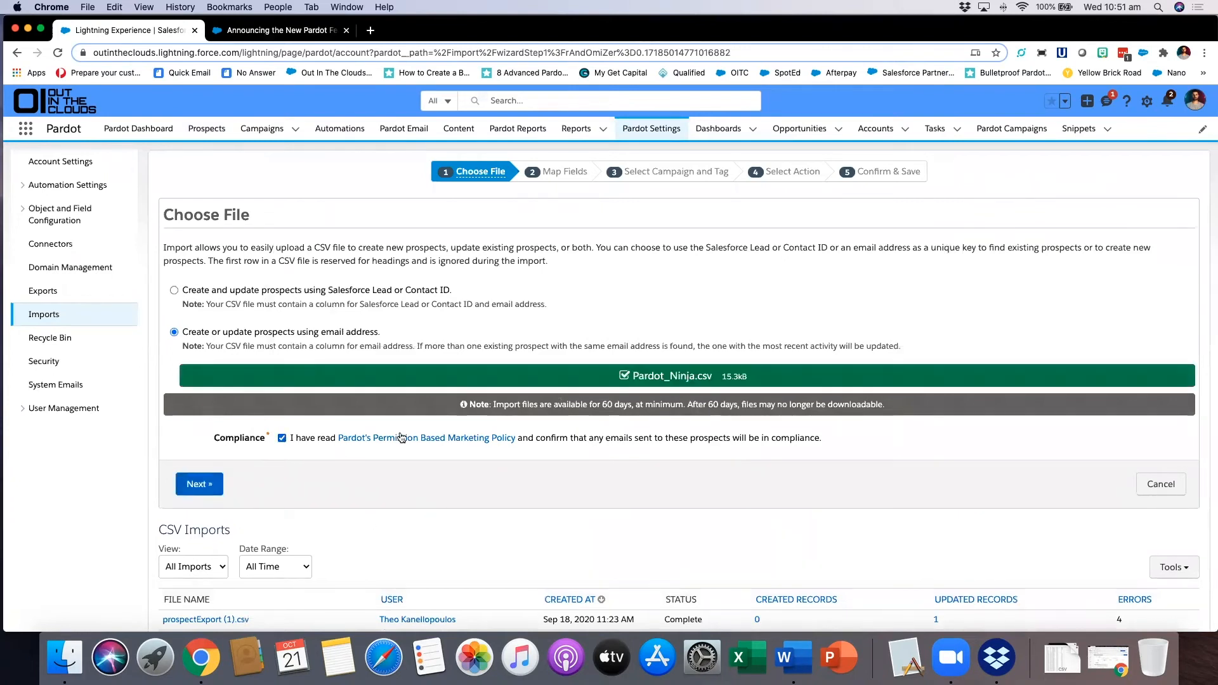
left_click(198, 484)
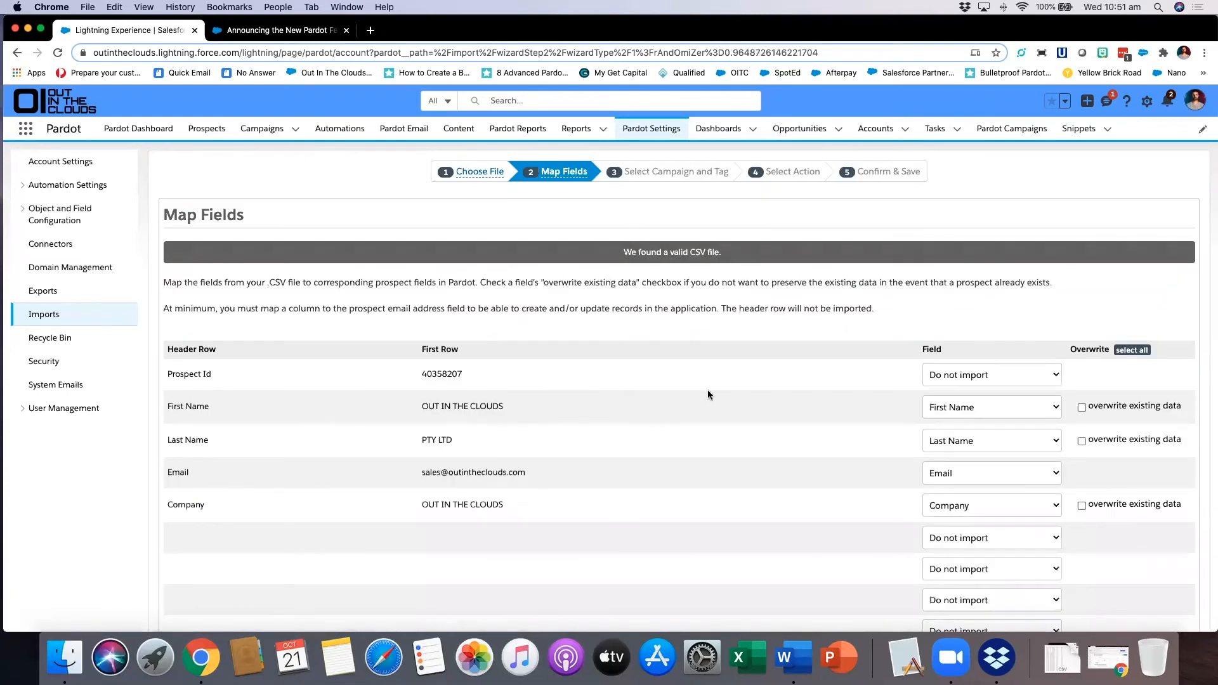
Accept the proposed field mapping and assign the CRM campaign to new prospects, leaving the campaign of existing prospects unchanged
scroll(708, 395, "down", 2)
scroll(708, 395, "down", 10)
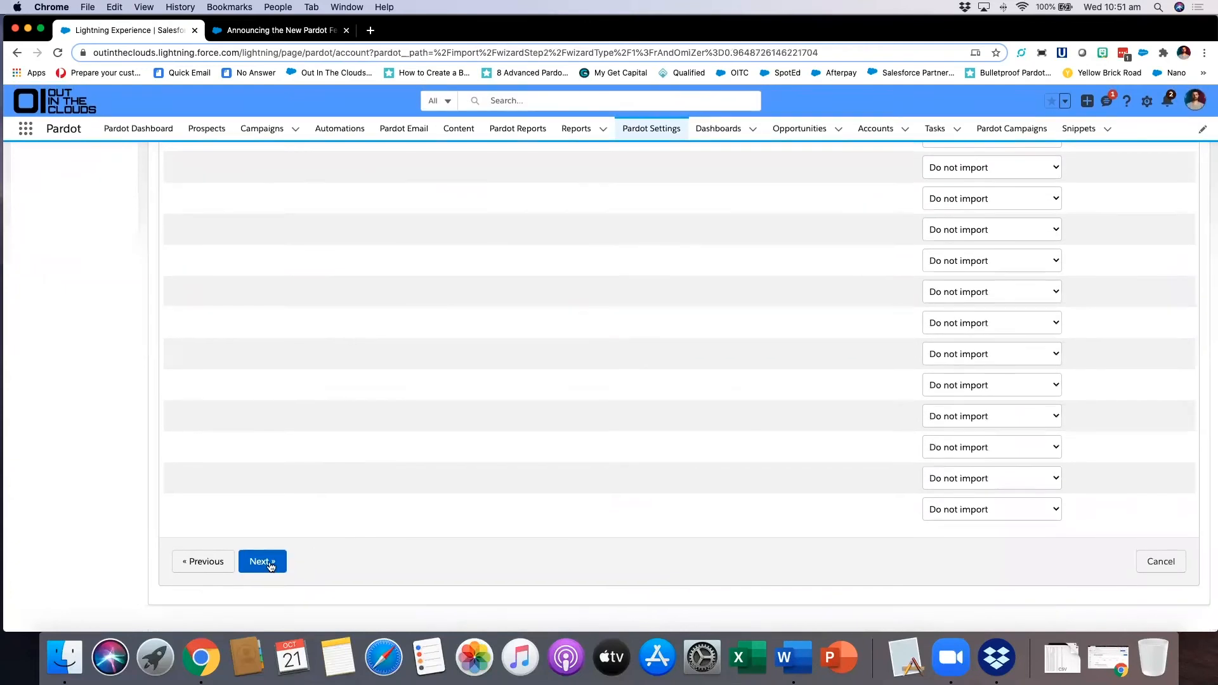
left_click(262, 560)
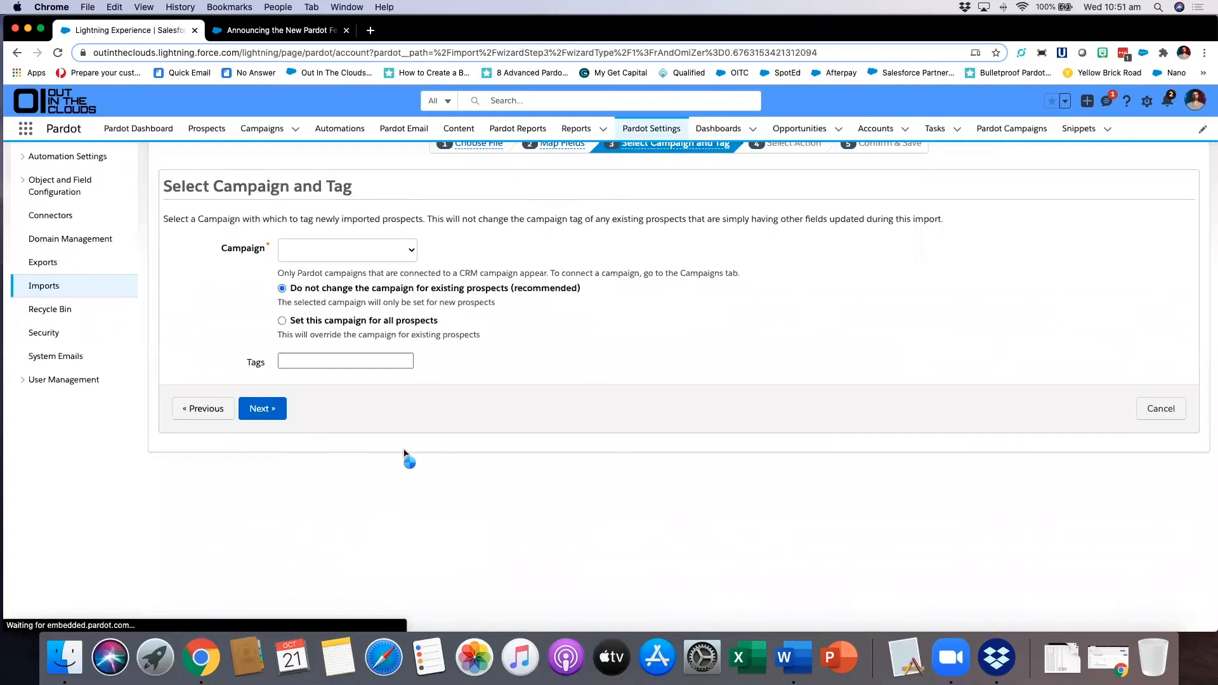
left_click(317, 279)
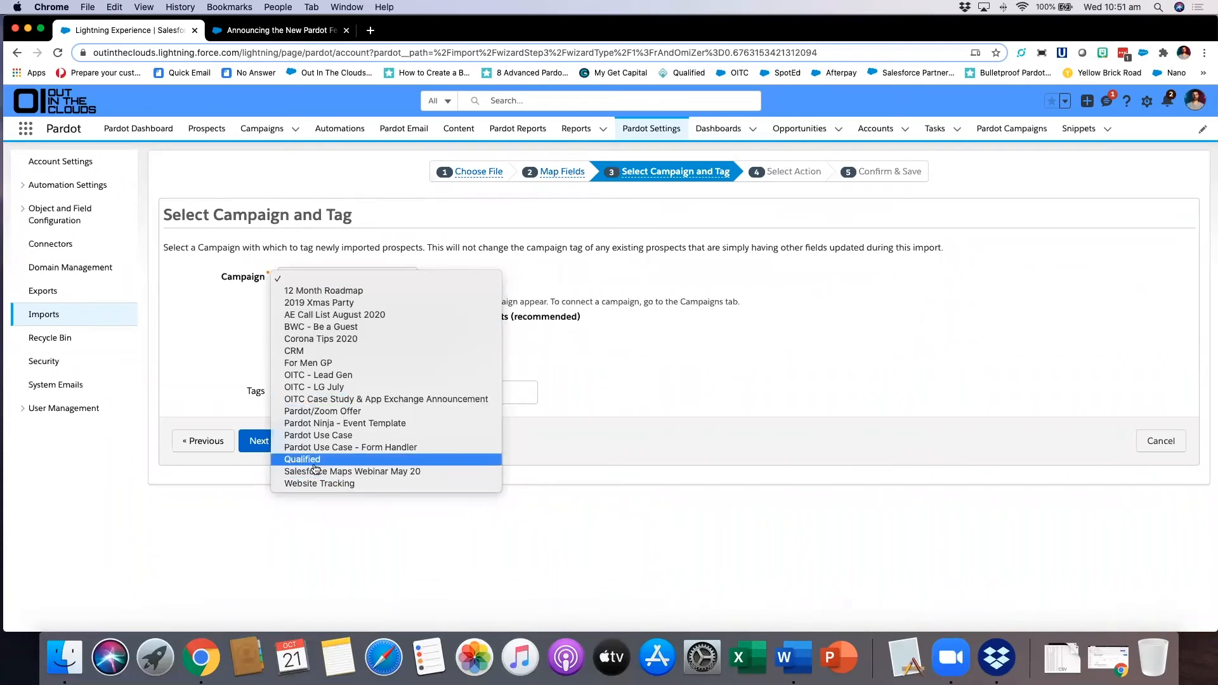
left_click(298, 350)
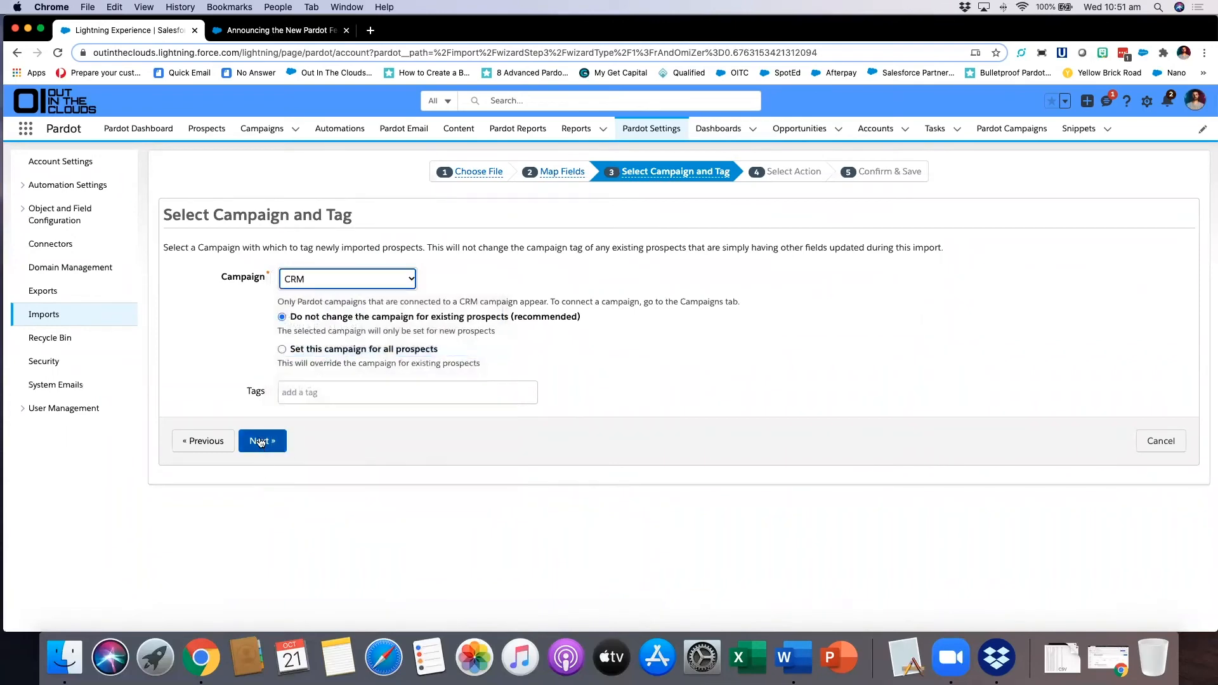
left_click(261, 441)
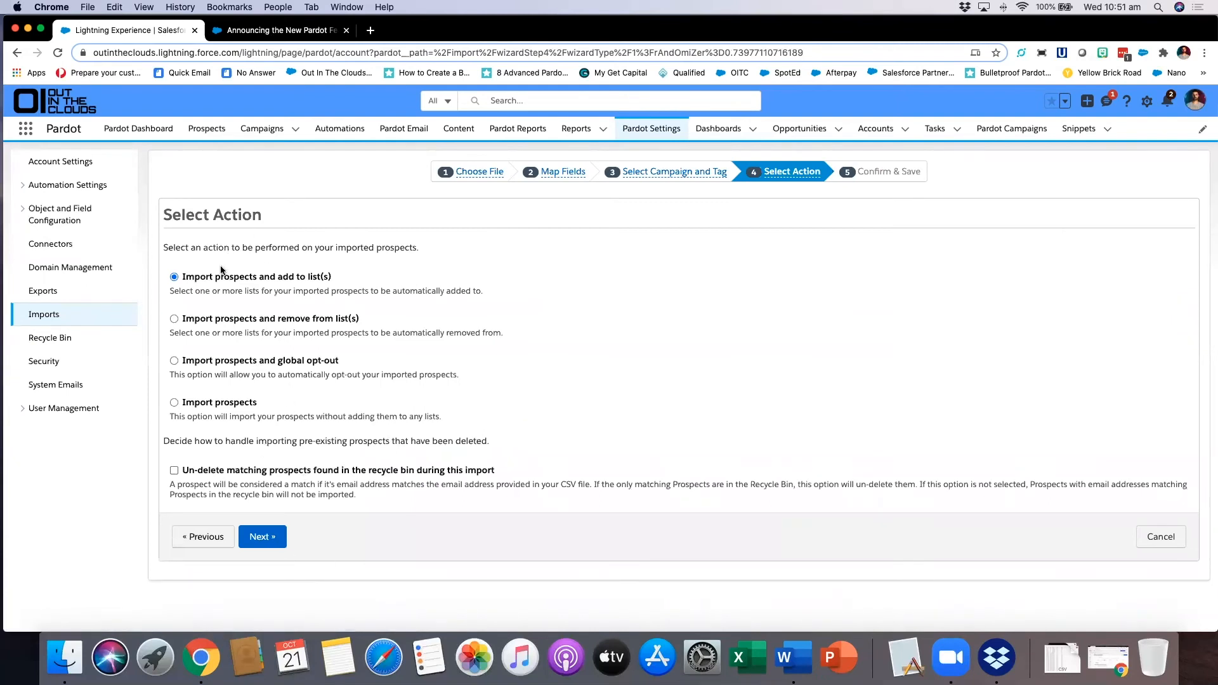
Enable un-deleting matching prospects from the recycle bin, add the imported prospects to the Retainer Customers list, and review the import summary
left_click(173, 470)
left_click(260, 540)
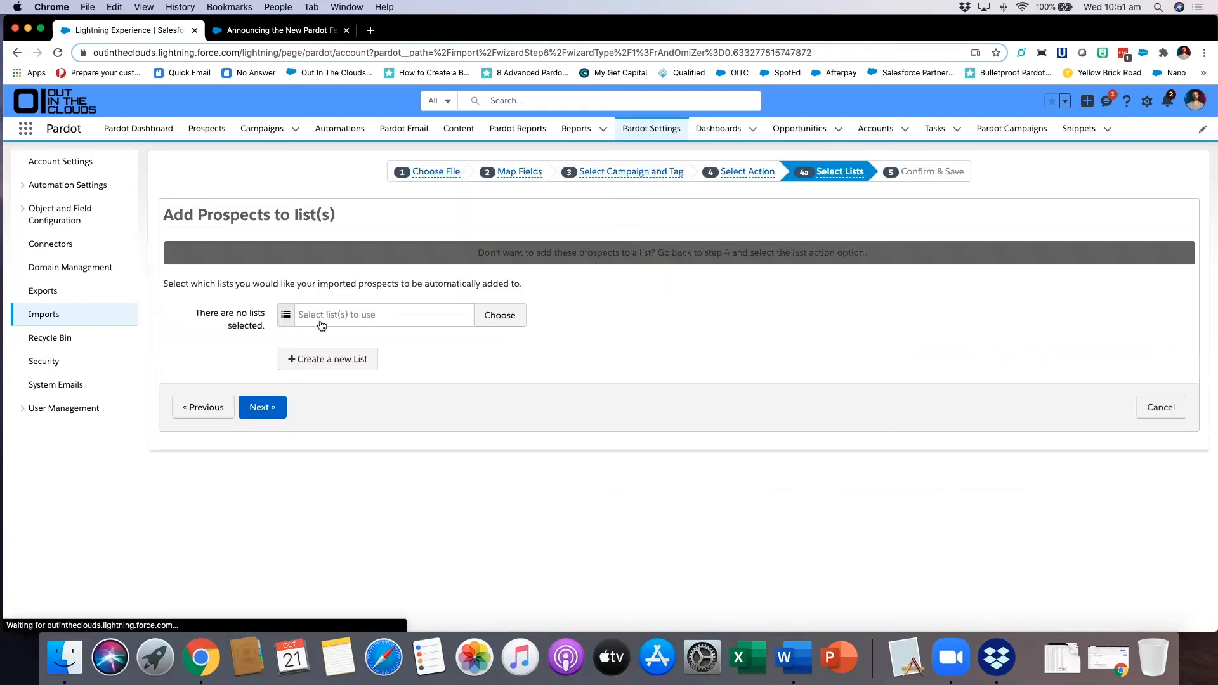
left_click(283, 407)
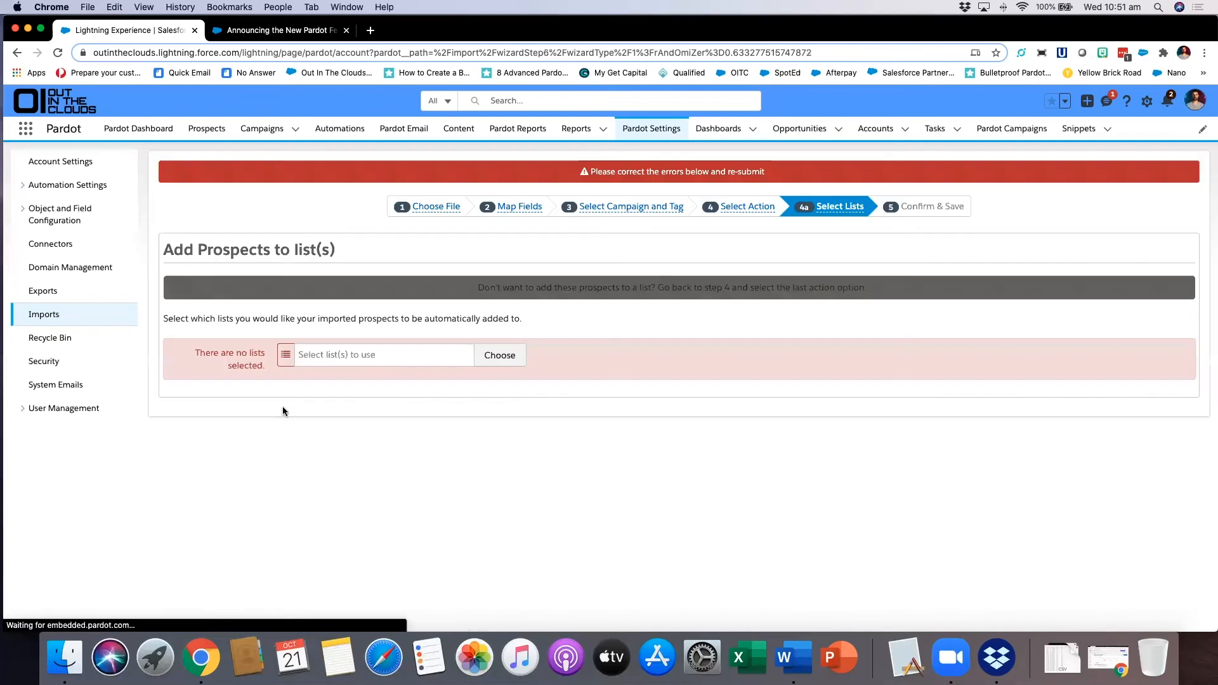
left_click(323, 355)
left_click(539, 279)
left_click(995, 515)
left_click(270, 481)
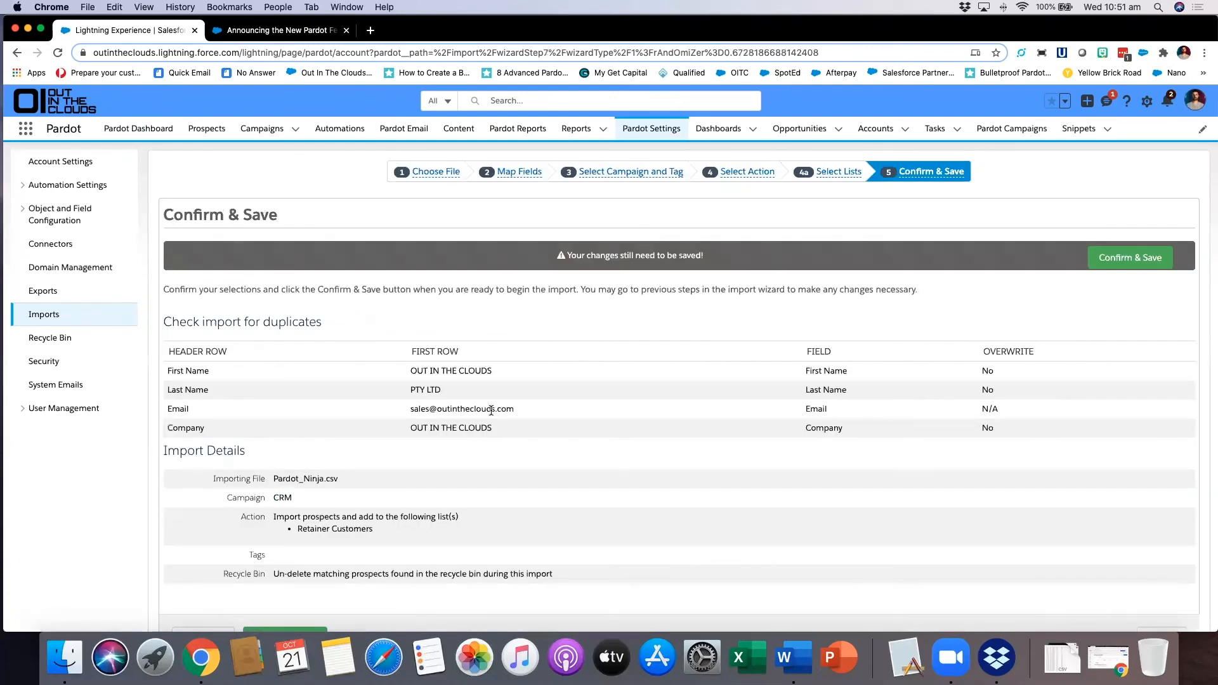
scroll(492, 411, "down", 3)
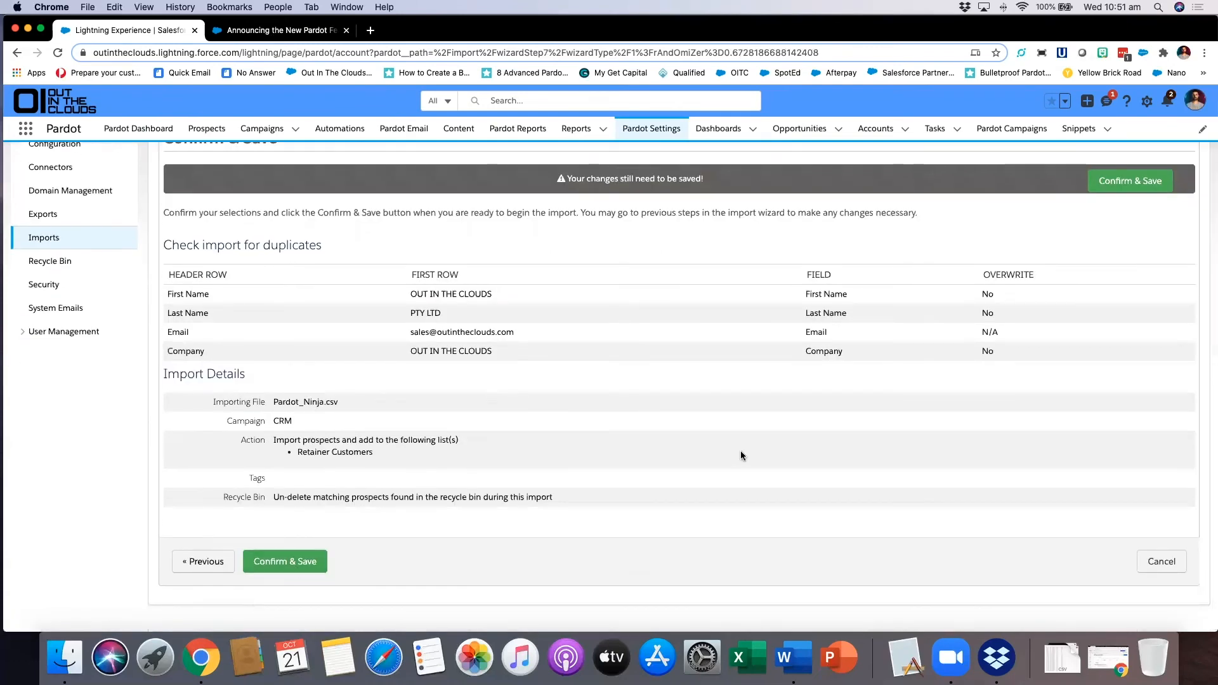
scroll(739, 451, "up", 3)
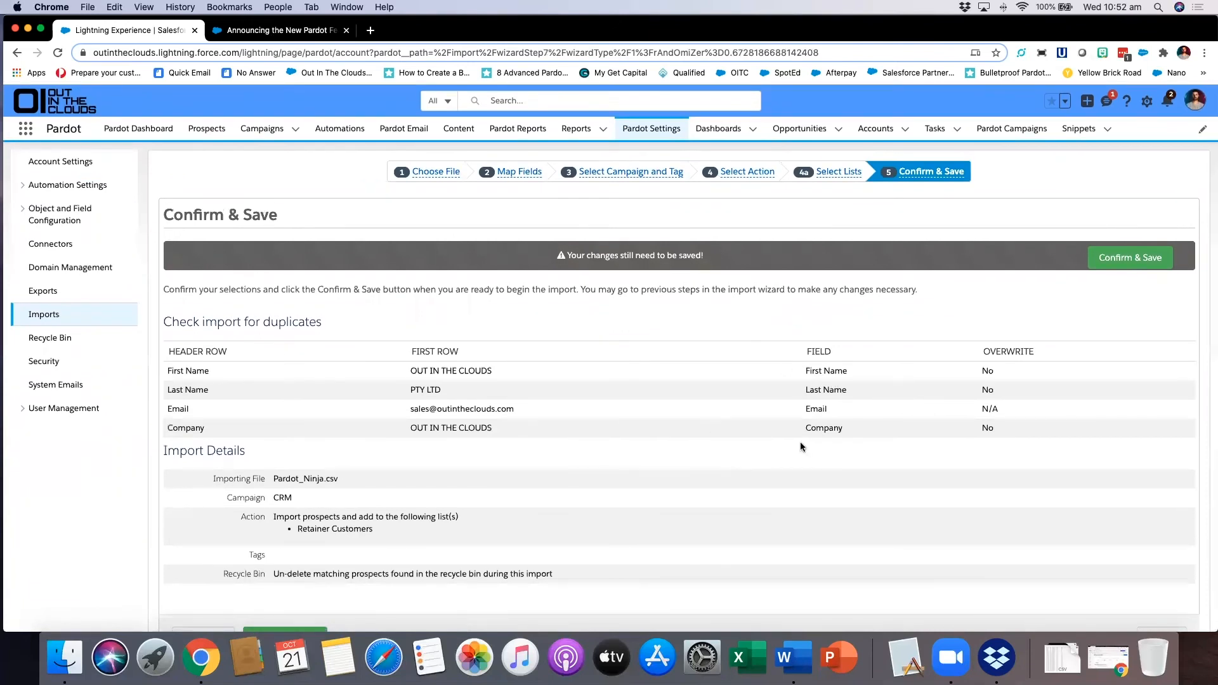